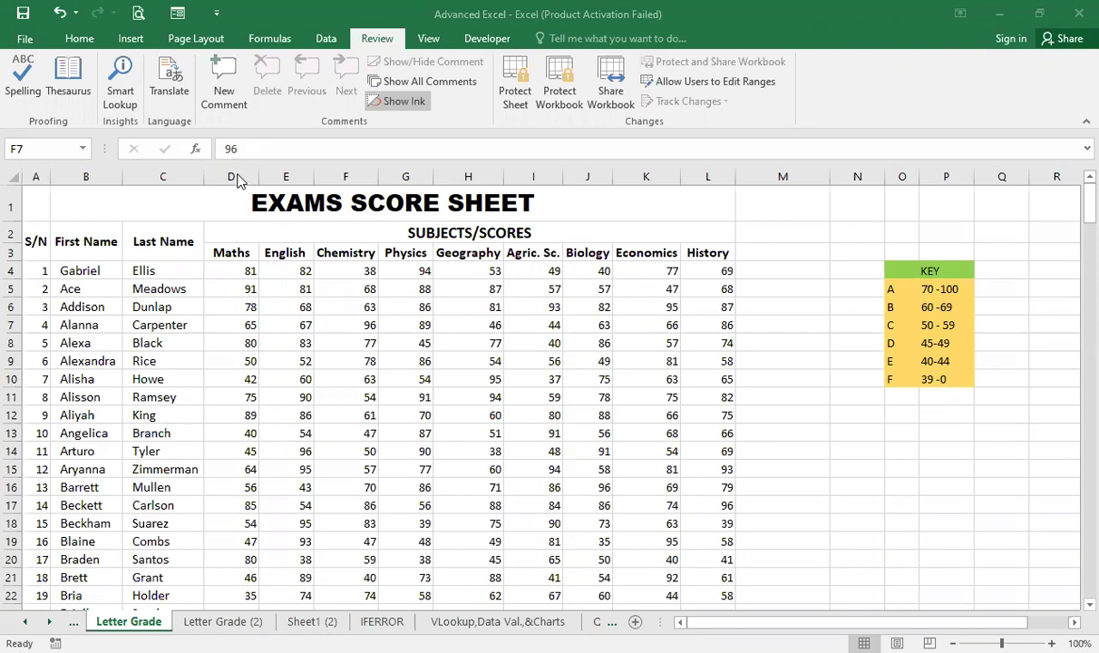
Insert an empty column before the Maths column
{"action": "left_click", "coordinate": [234, 176]}
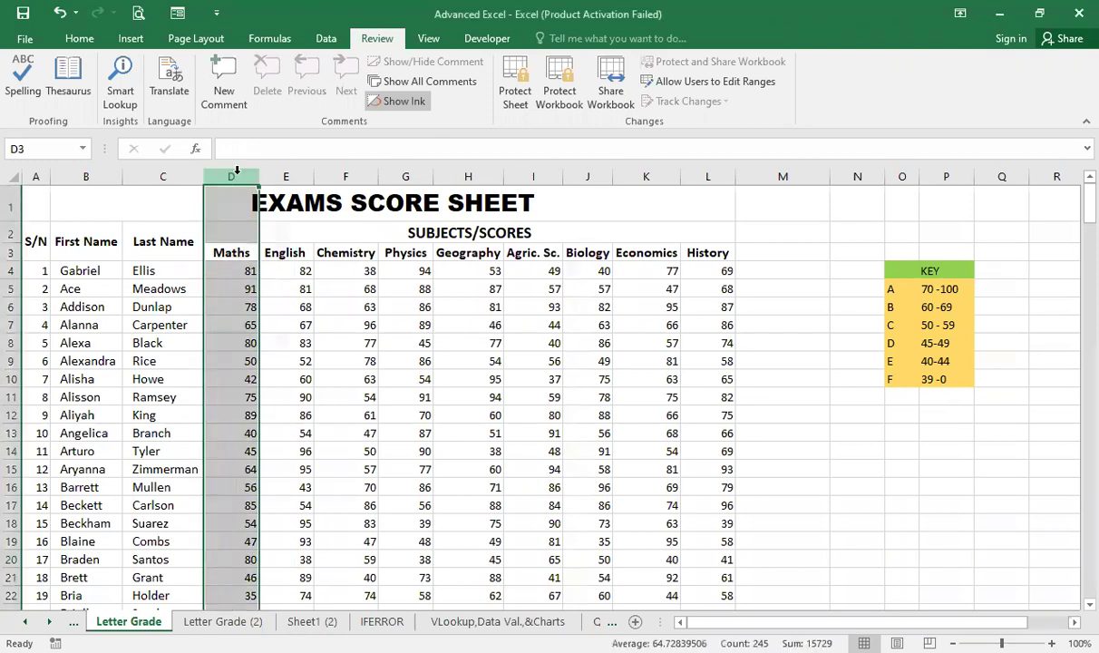
{"action": "right_click", "coordinate": [241, 327]}
{"action": "left_click", "coordinate": [283, 449]}
Merge and center cells D2:D3 of the new column and enter the heading Name
{"action": "left_click_drag", "start_coordinate": [243, 232], "coordinate": [251, 258]}
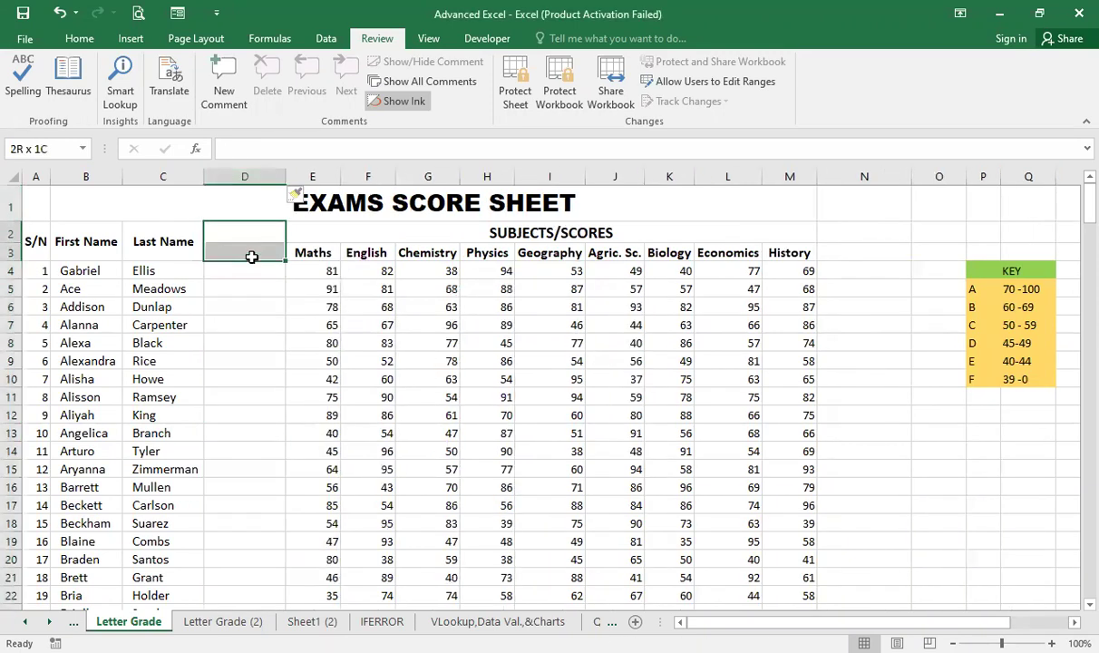
{"action": "left_click", "coordinate": [78, 38]}
{"action": "left_click", "coordinate": [407, 100]}
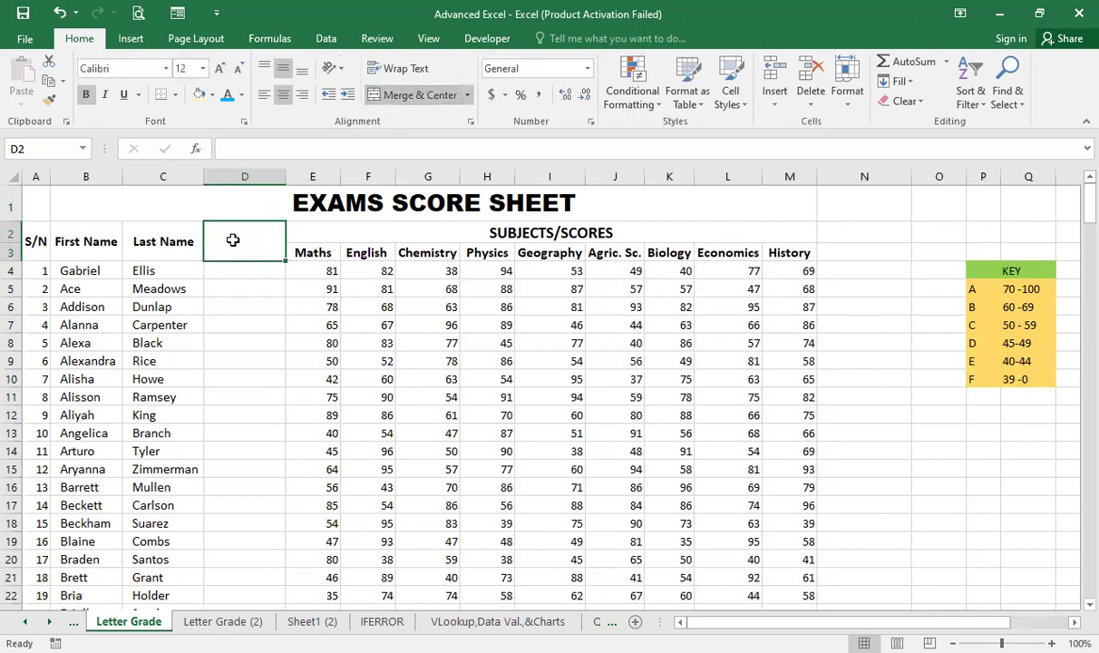
{"action": "type", "text": "Name"}
{"action": "key", "text": "Return"}
Enter =CONCATENATE(B4," ",C4) in D4 to join the first and last name with a space
{"action": "type", "text": "="}
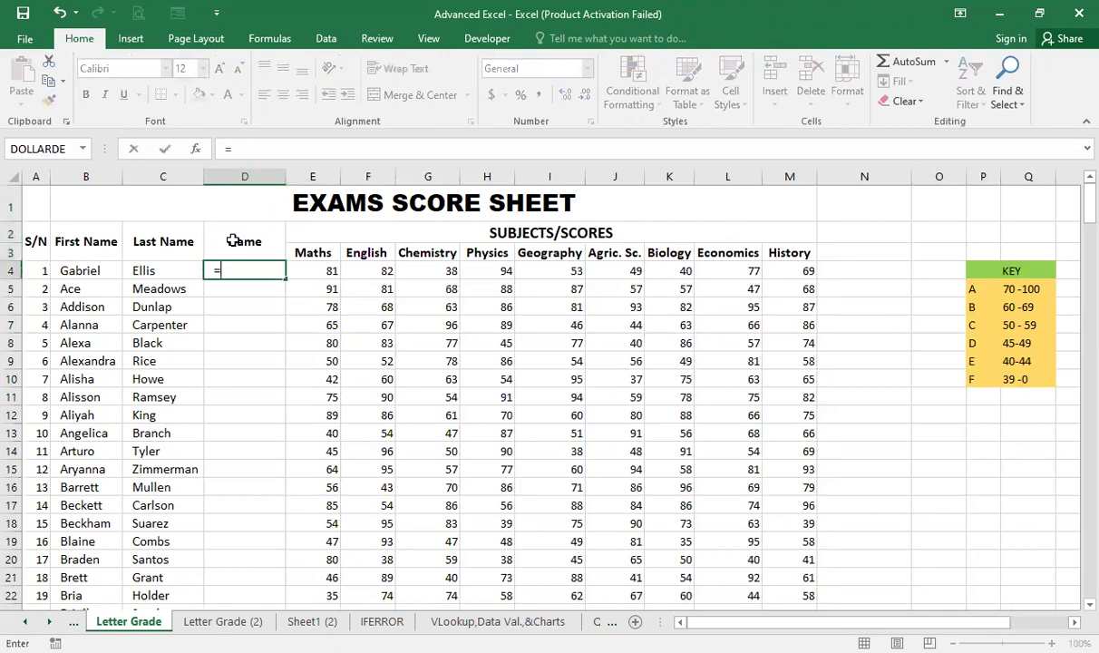
{"action": "type", "text": "con"}
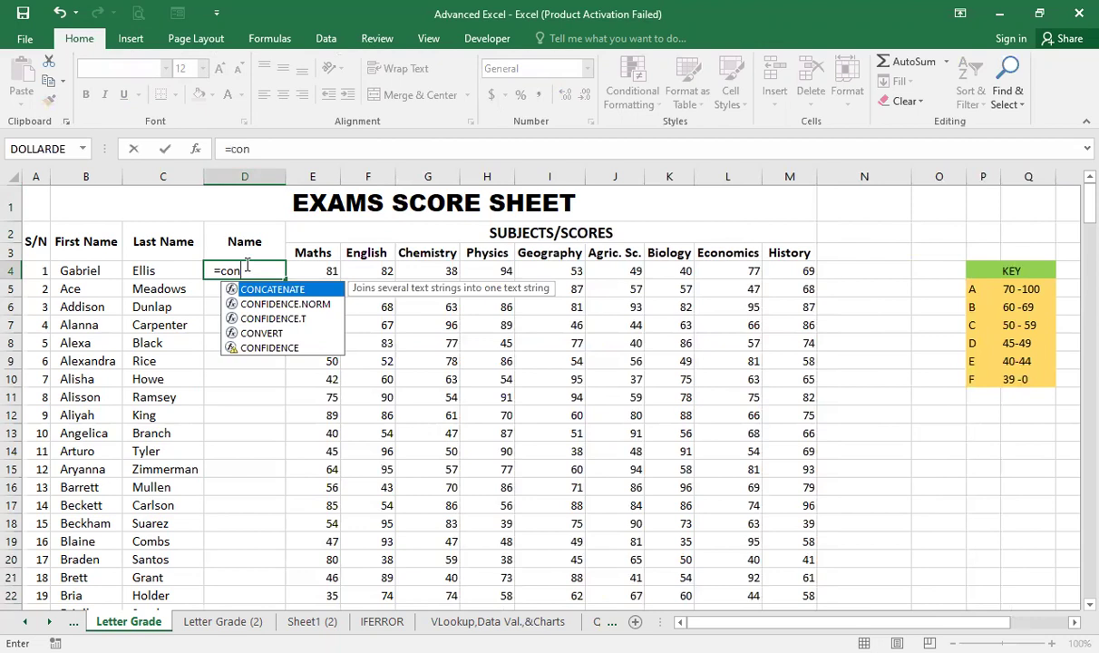
{"action": "key", "text": "Tab"}
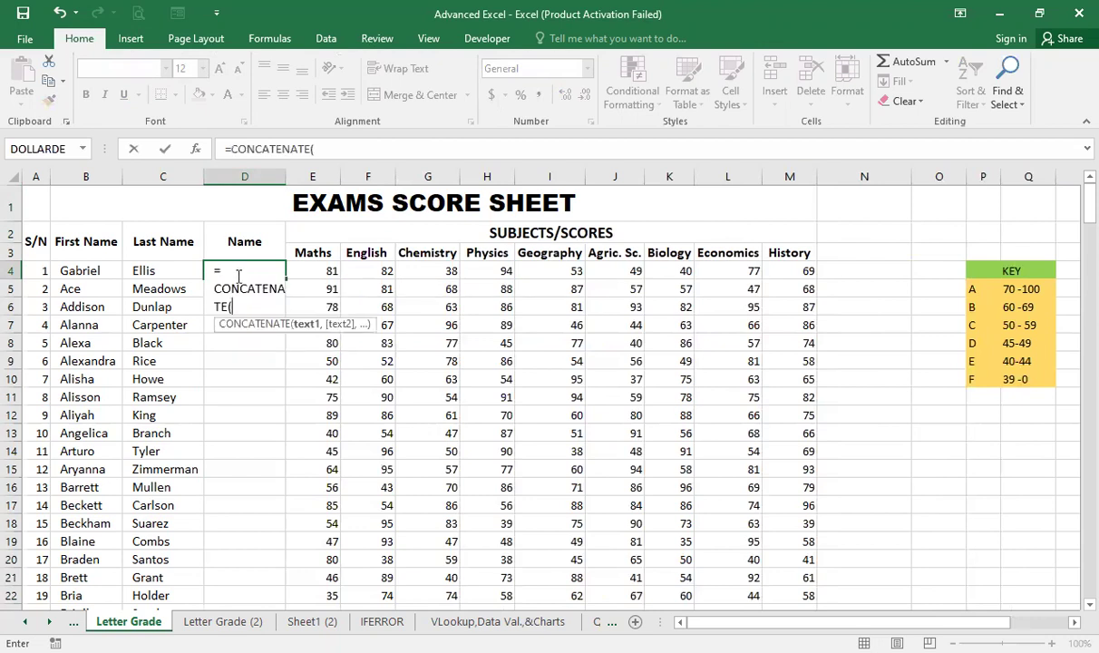
{"action": "left_click", "coordinate": [88, 266]}
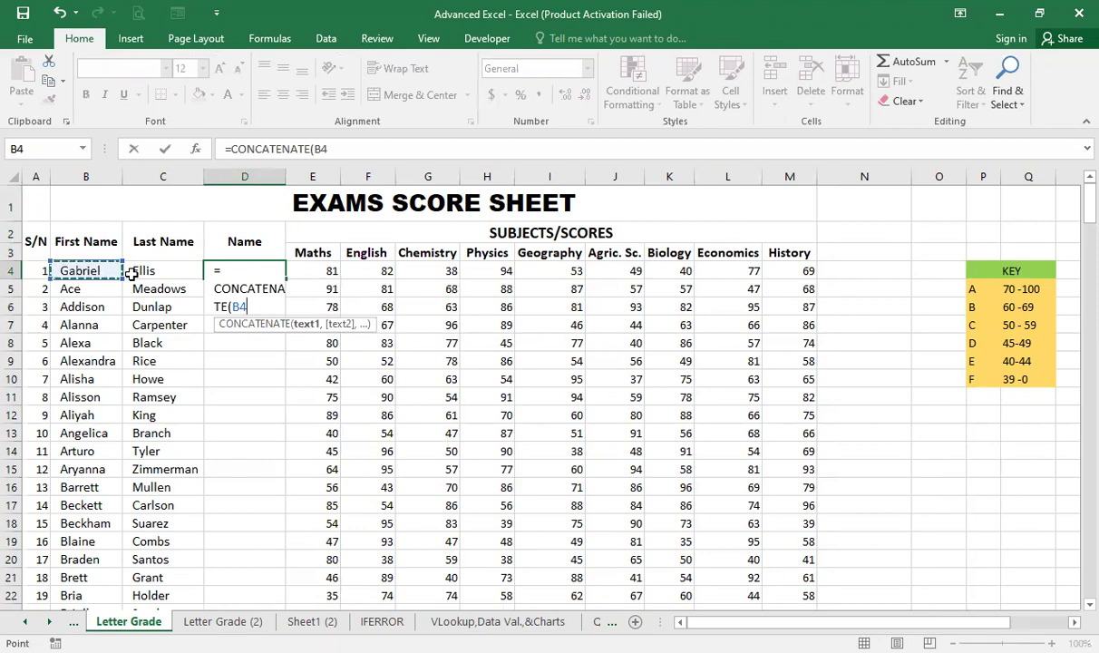
{"action": "type", "text": ","}
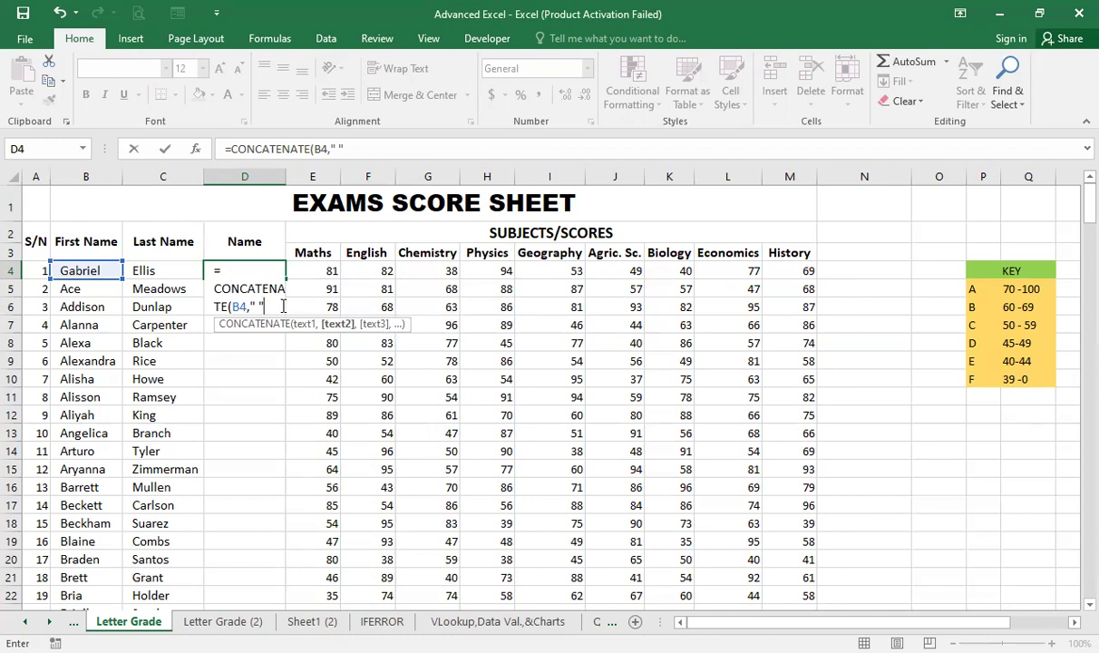
{"action": "type", "text": ","}
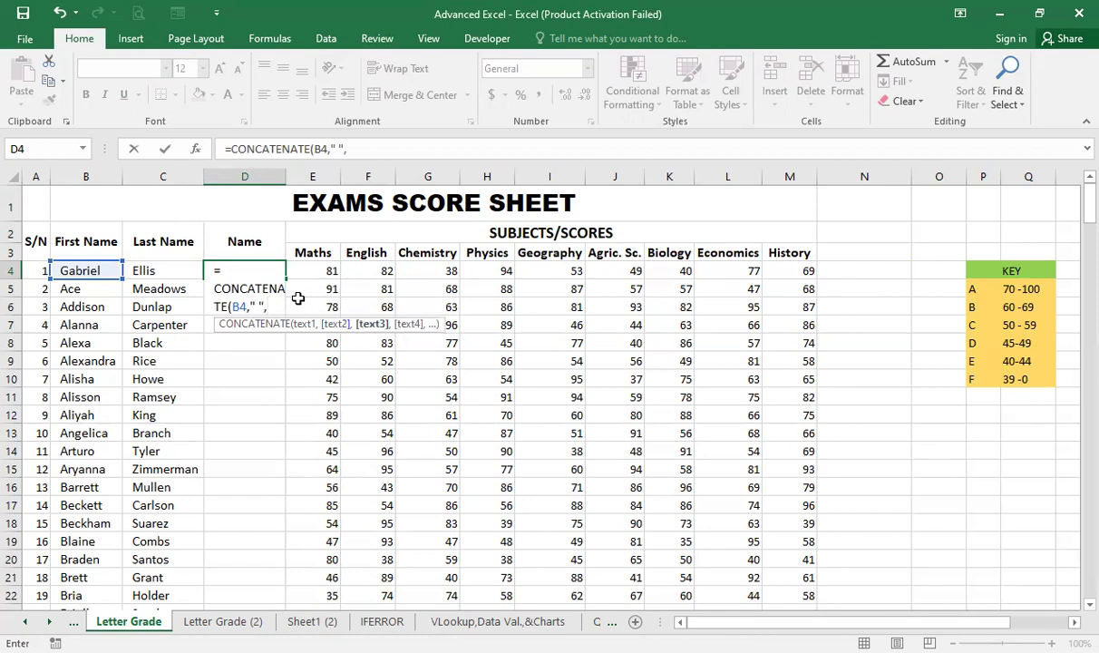
{"action": "left_click", "coordinate": [157, 268]}
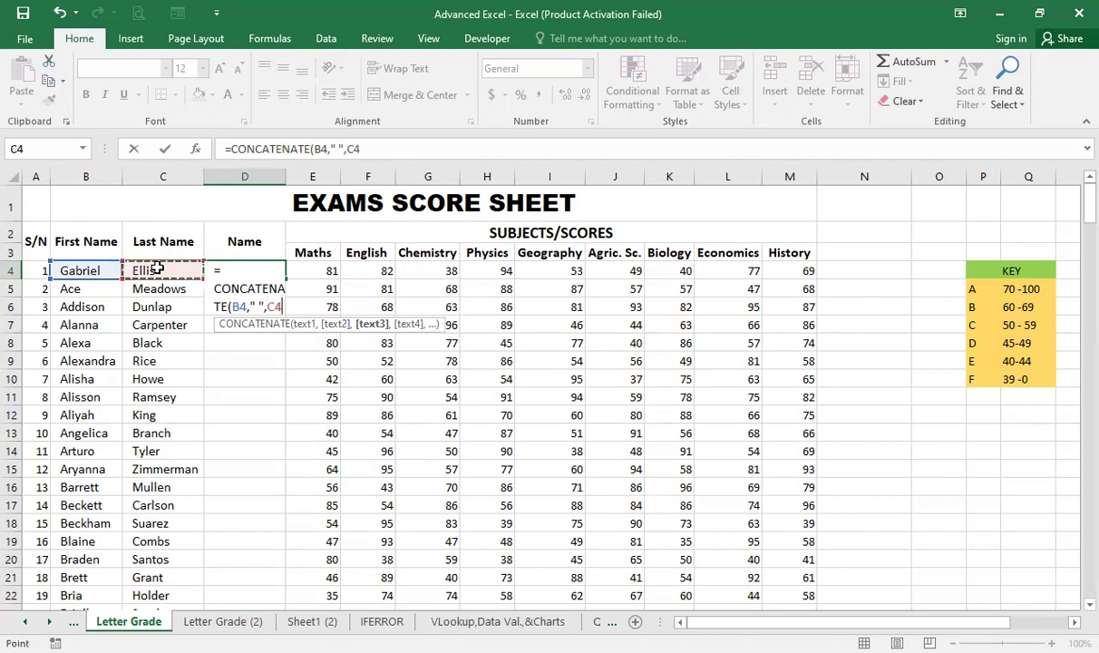
{"action": "type", "text": ")"}
{"action": "key", "text": "Return"}
Fill the CONCATENATE formula from D4 down to the last student row and autofit column D's width
{"action": "left_click", "coordinate": [272, 270]}
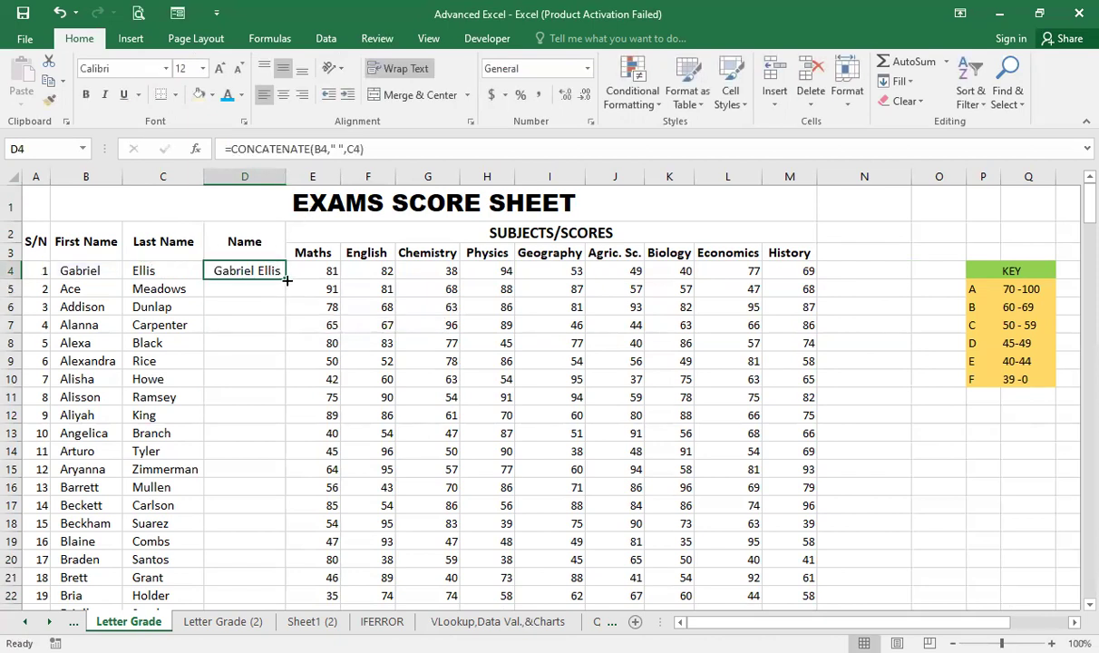
{"action": "double_click", "coordinate": [287, 280]}
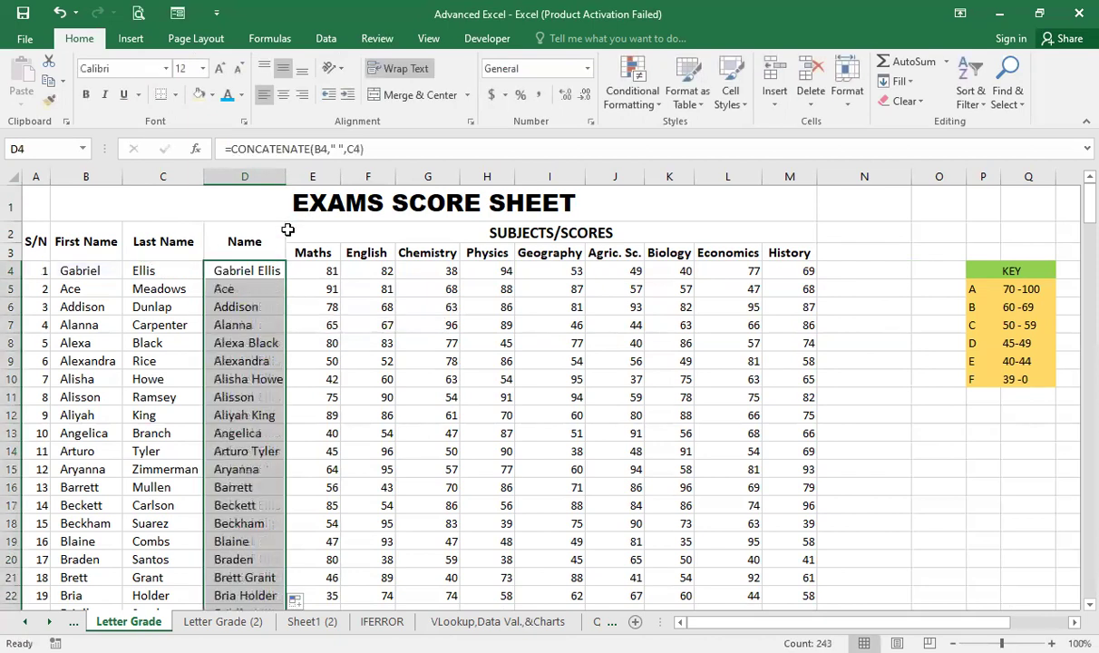
{"action": "double_click", "coordinate": [286, 176]}
Copy all the joined names from D4 down and paste them in place as values only
{"action": "left_click", "coordinate": [317, 276]}
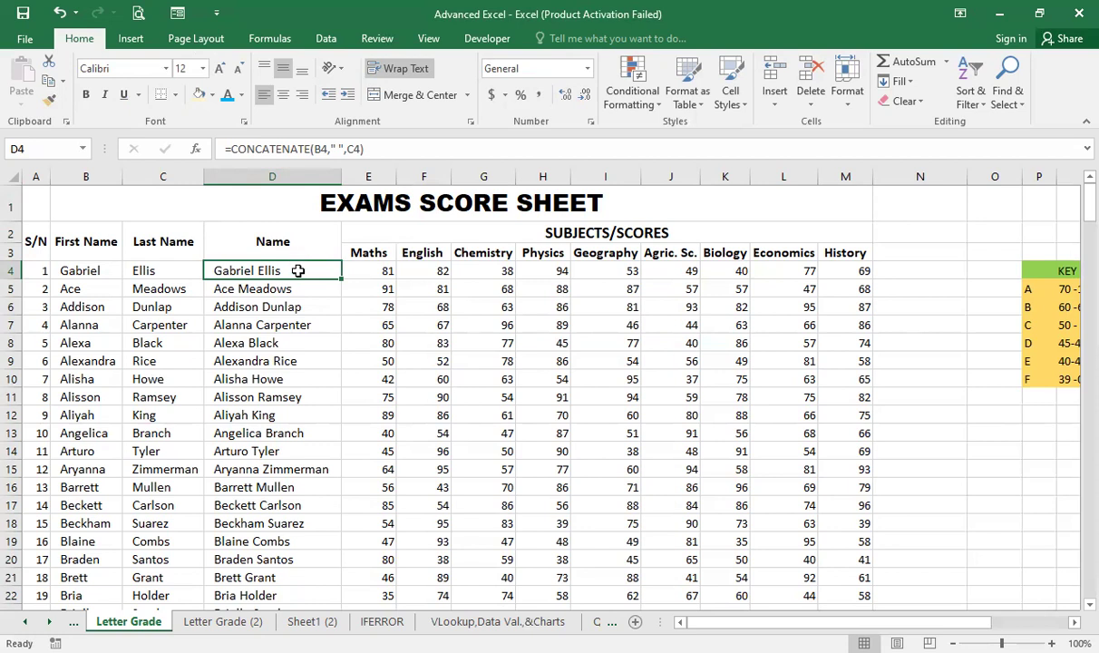
{"action": "key", "text": "ctrl+shift+Down"}
{"action": "right_click", "coordinate": [301, 255]}
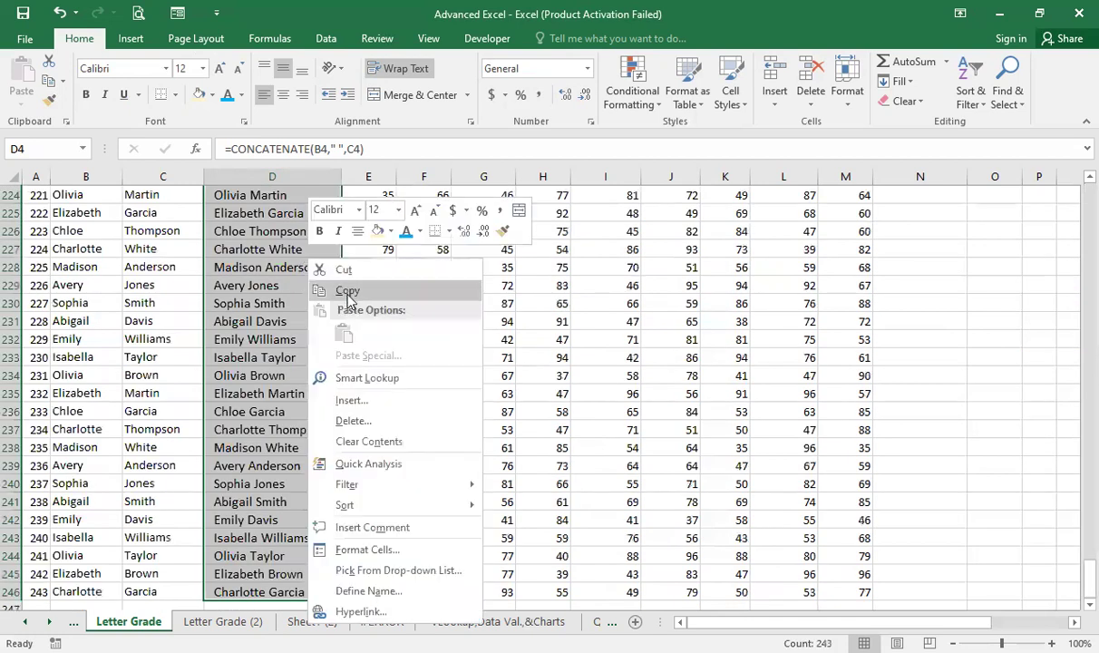
{"action": "left_click", "coordinate": [345, 294]}
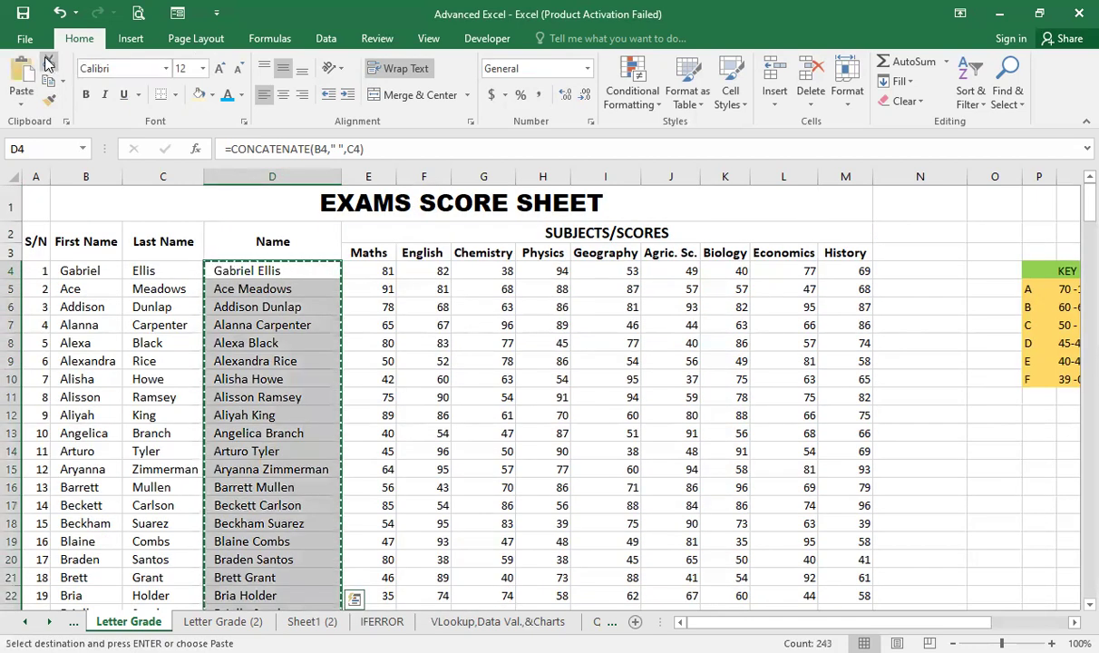
{"action": "left_click", "coordinate": [29, 106]}
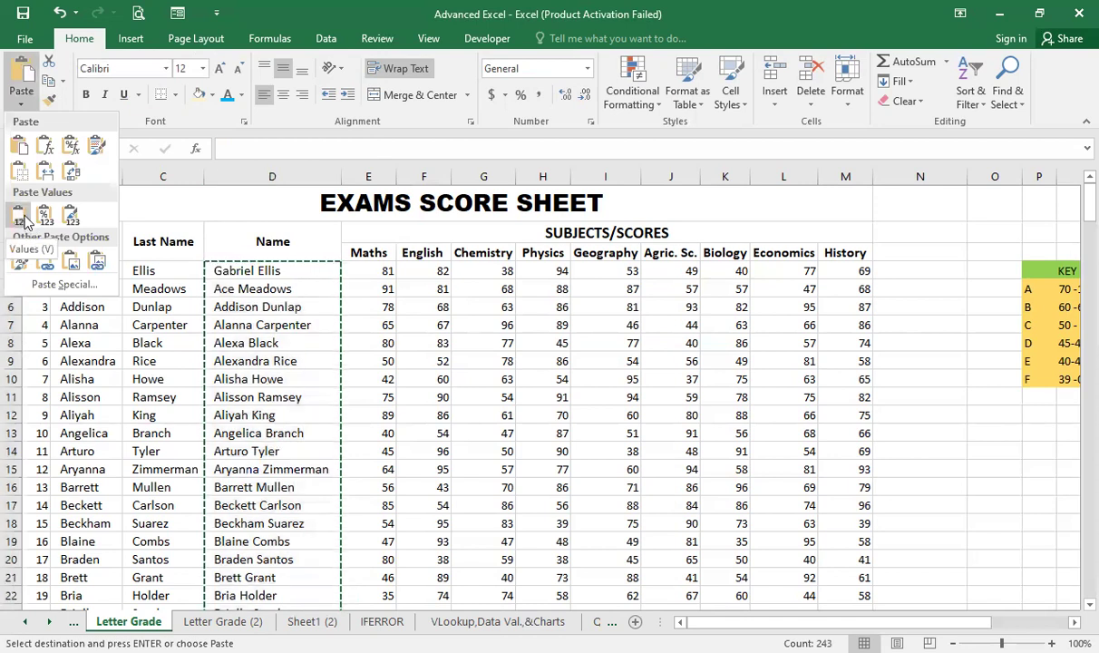
{"action": "left_click", "coordinate": [25, 220]}
{"action": "left_click", "coordinate": [243, 269]}
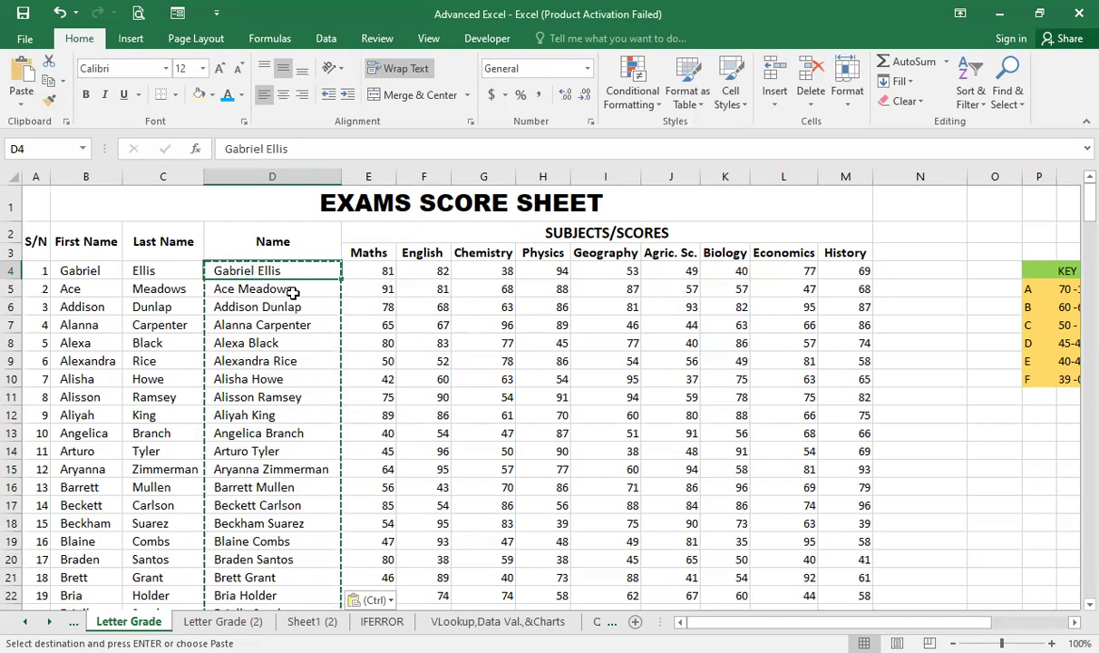
Delete the First Name and Last Name columns, B and C
{"action": "left_click", "coordinate": [88, 176]}
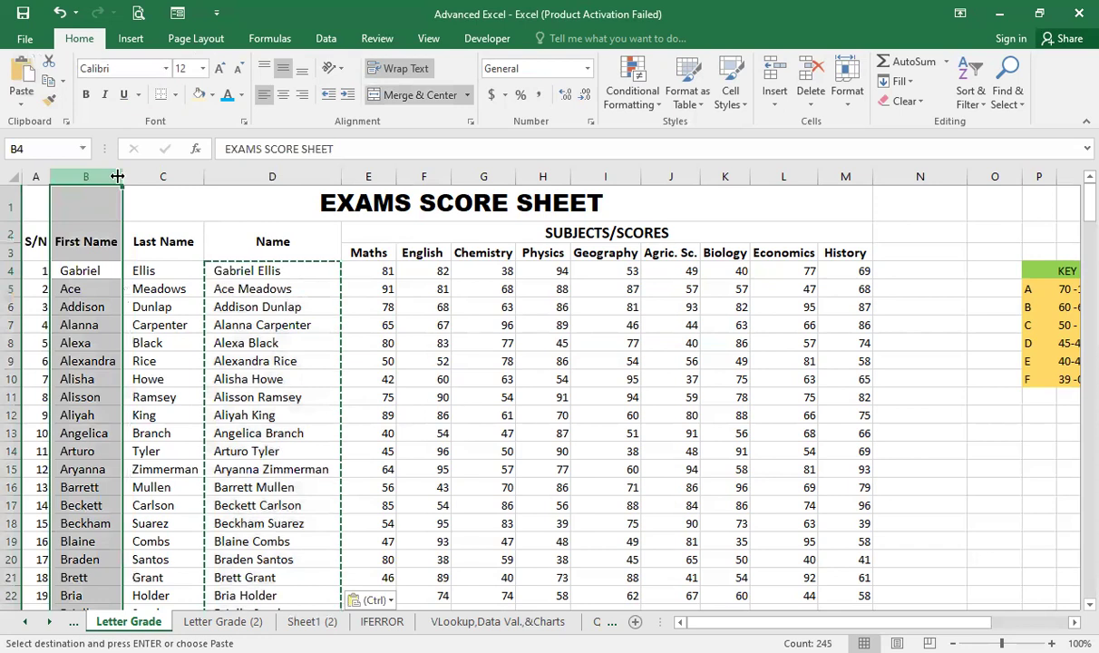
{"action": "left_click_drag", "start_coordinate": [145, 172], "coordinate": [143, 176]}
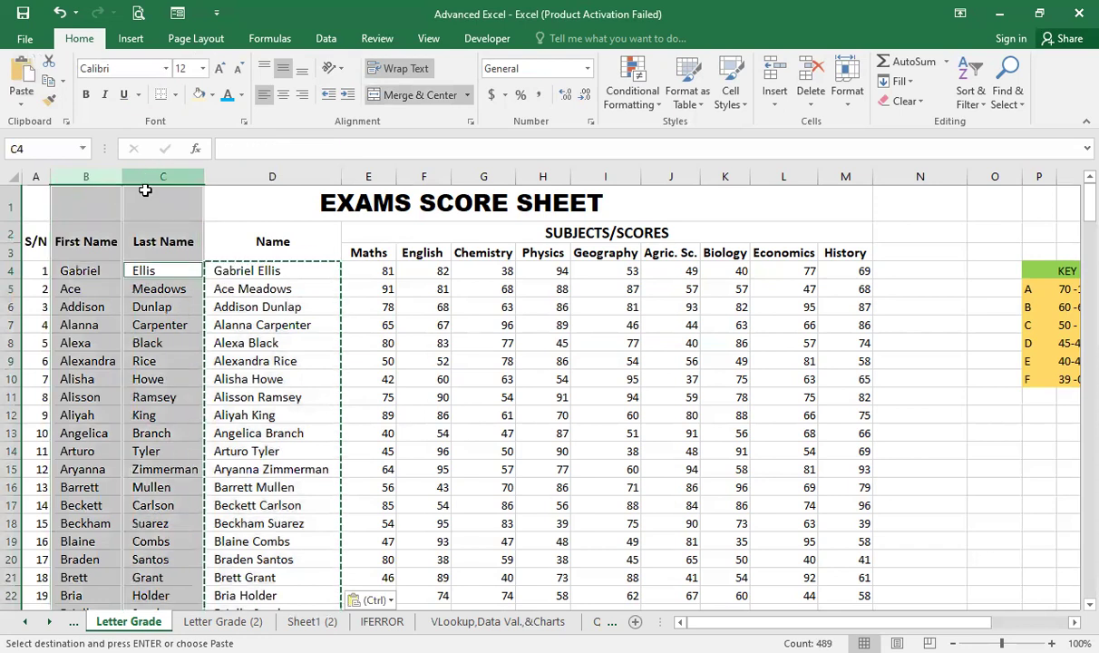
{"action": "right_click", "coordinate": [172, 340]}
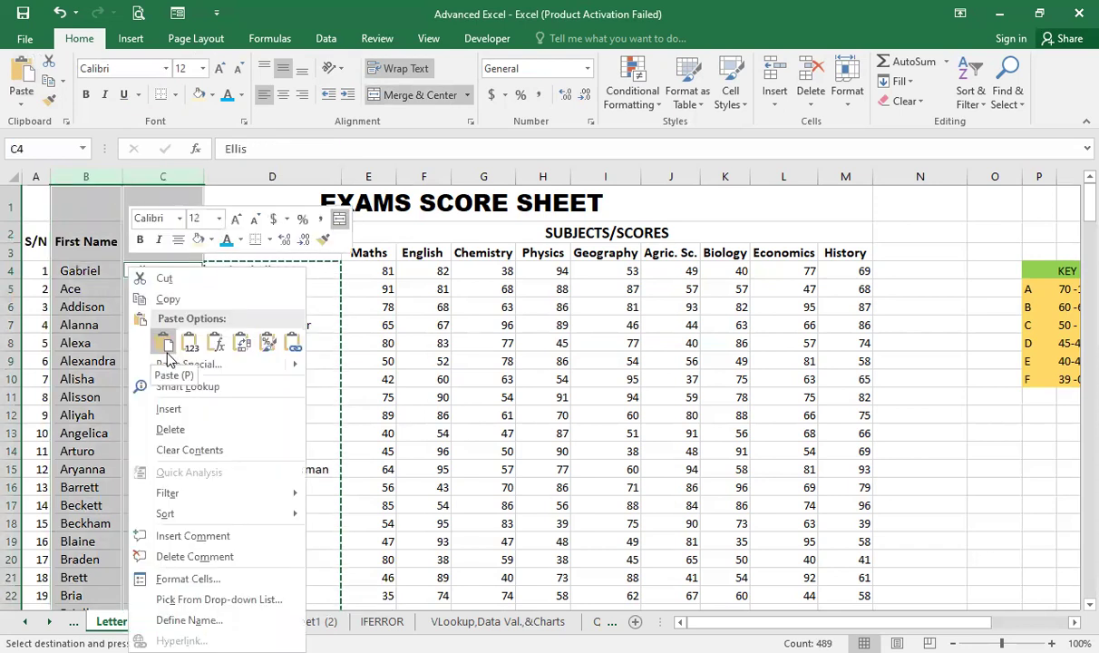
{"action": "left_click", "coordinate": [187, 432]}
{"action": "left_click", "coordinate": [160, 323]}
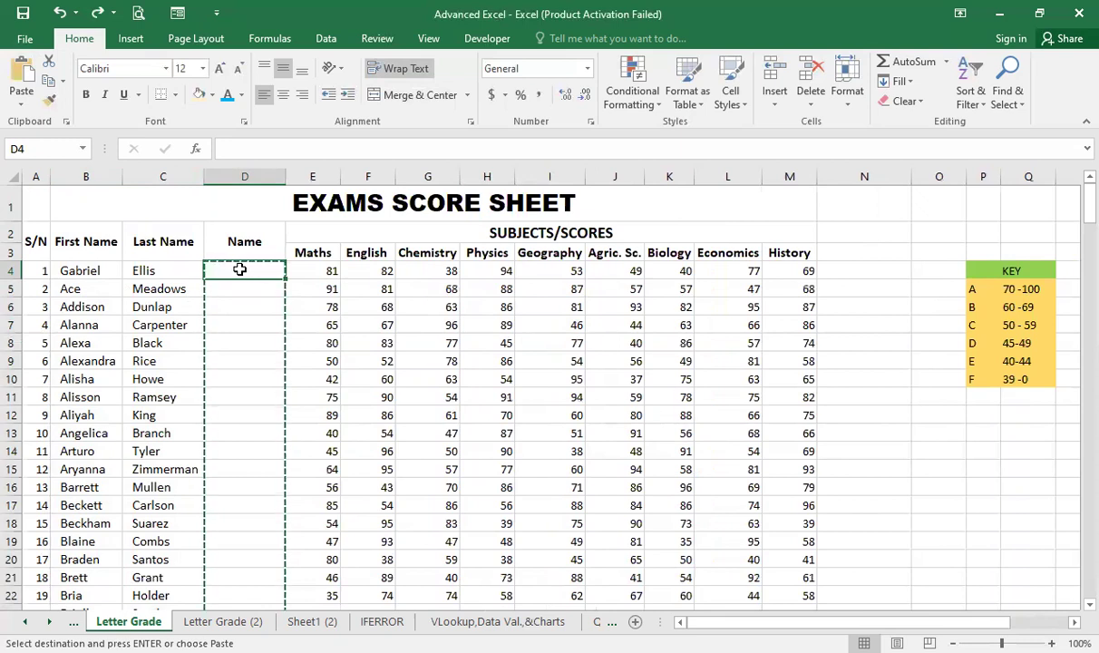
Enter =B4&" "&C4 in D4 to join the first and last name using the ampersand operator
{"action": "type", "text": "="}
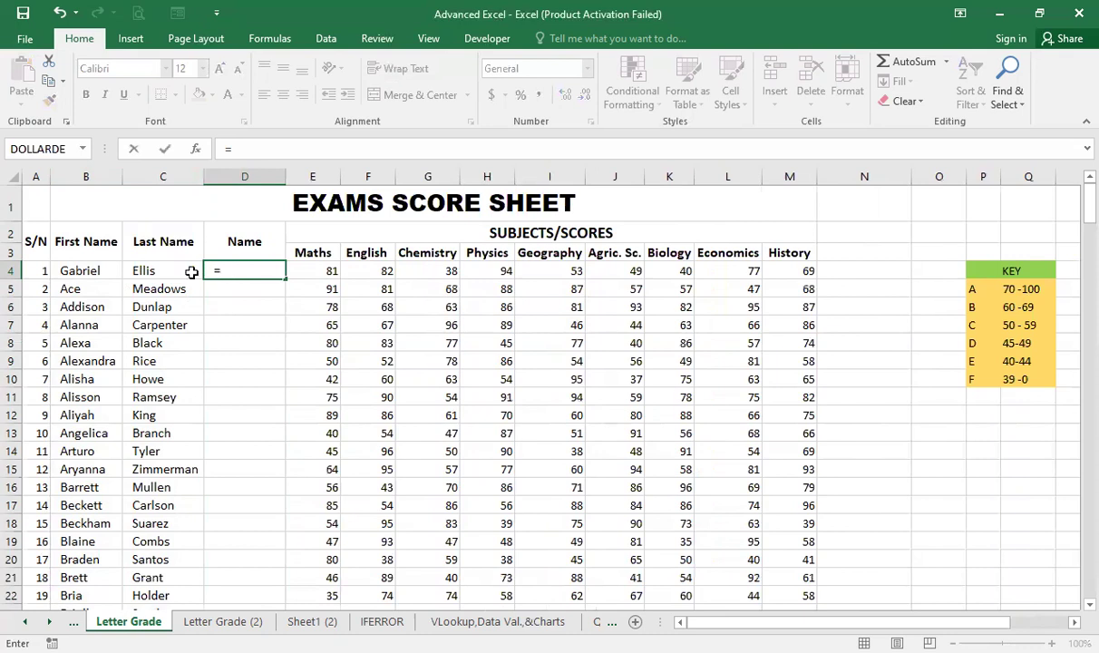
{"action": "left_click", "coordinate": [91, 270]}
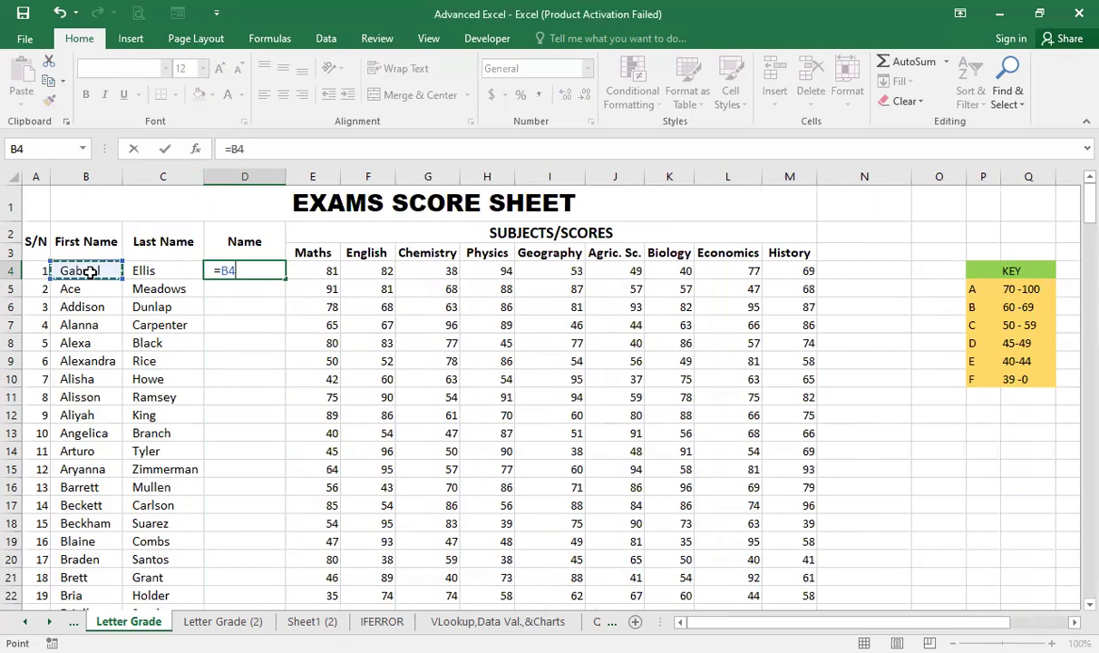
{"action": "type", "text": "&"}
{"action": "type", "text": "\""}
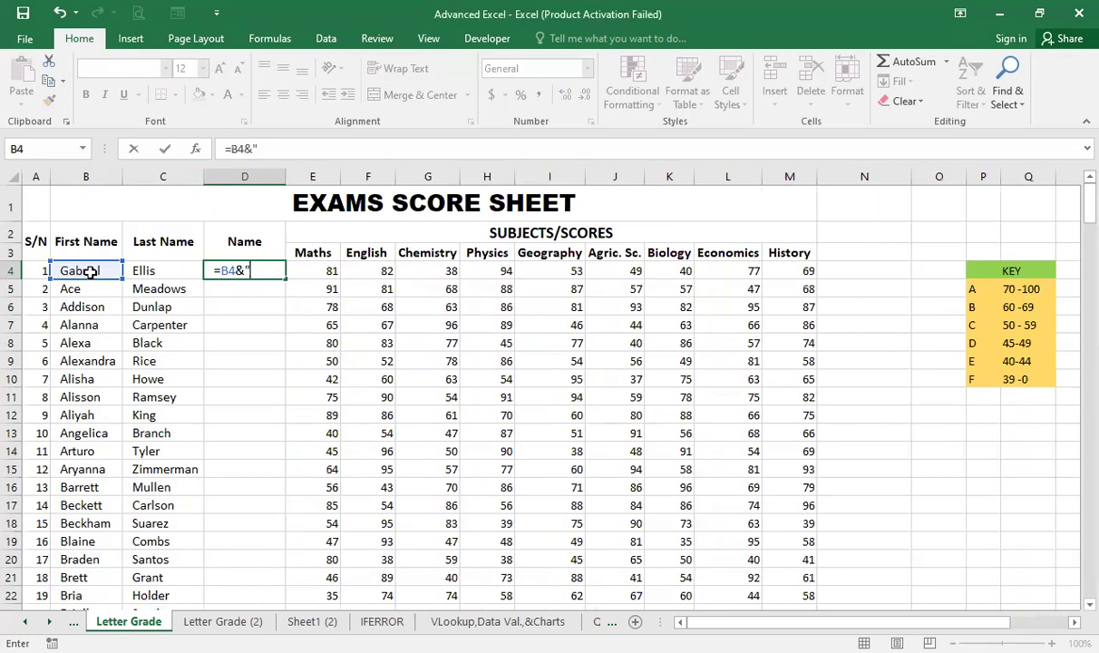
{"action": "type", "text": " \"&"}
{"action": "left_click", "coordinate": [138, 271]}
{"action": "key", "text": "Return"}
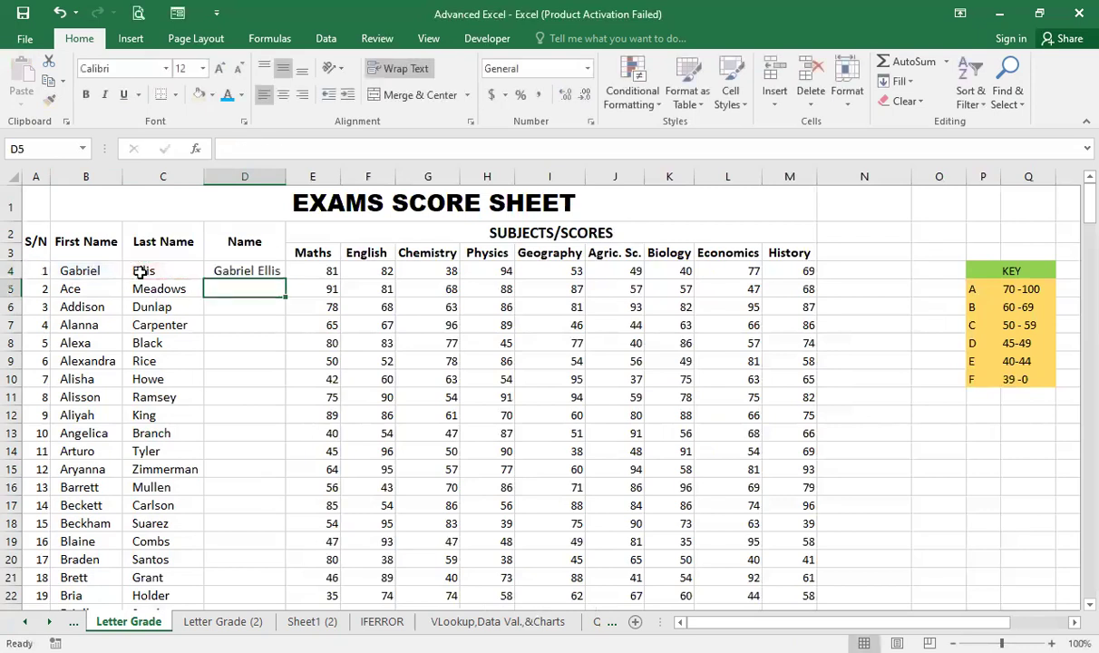
Fill the ampersand formula from D4 down the Name column and autofit the column width
{"action": "left_click", "coordinate": [254, 267]}
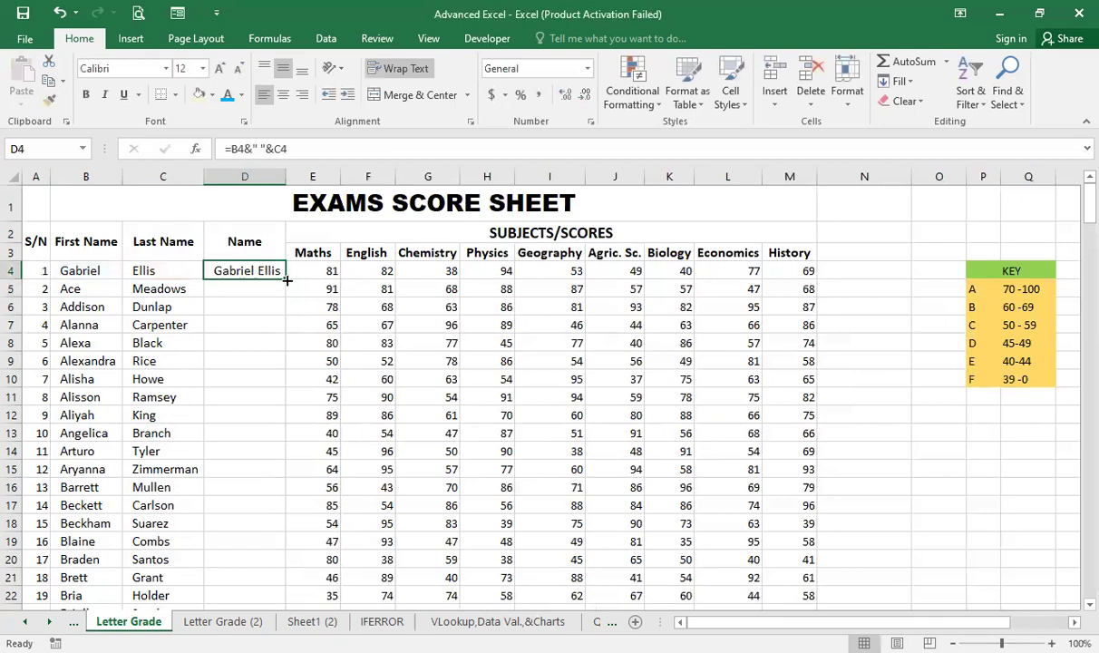
{"action": "double_click", "coordinate": [286, 280]}
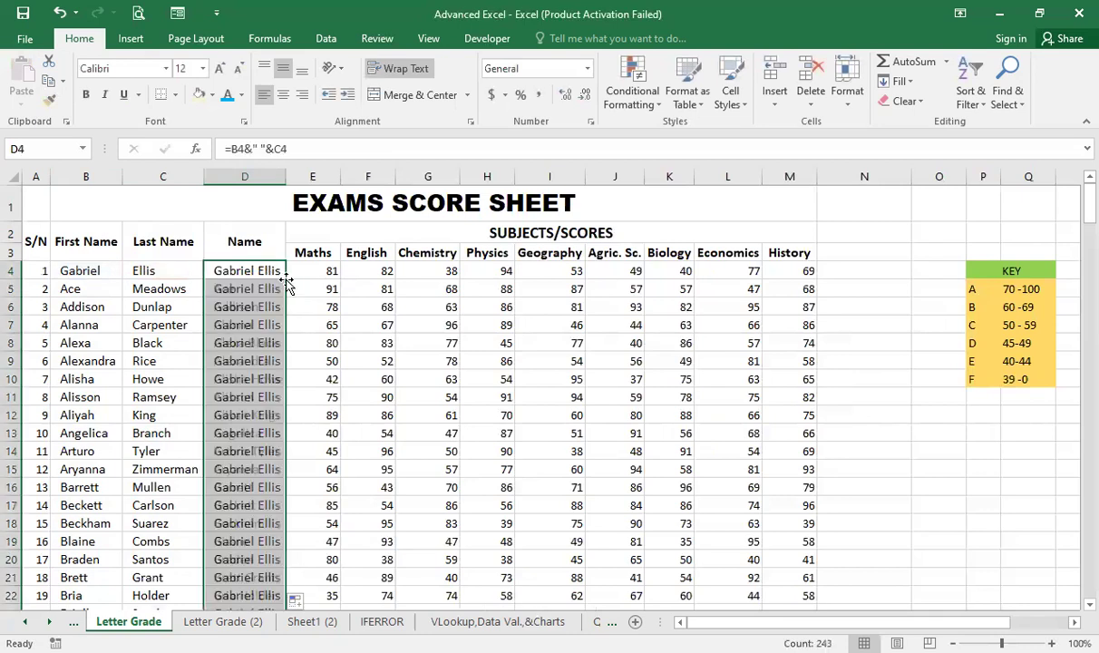
{"action": "double_click", "coordinate": [285, 176]}
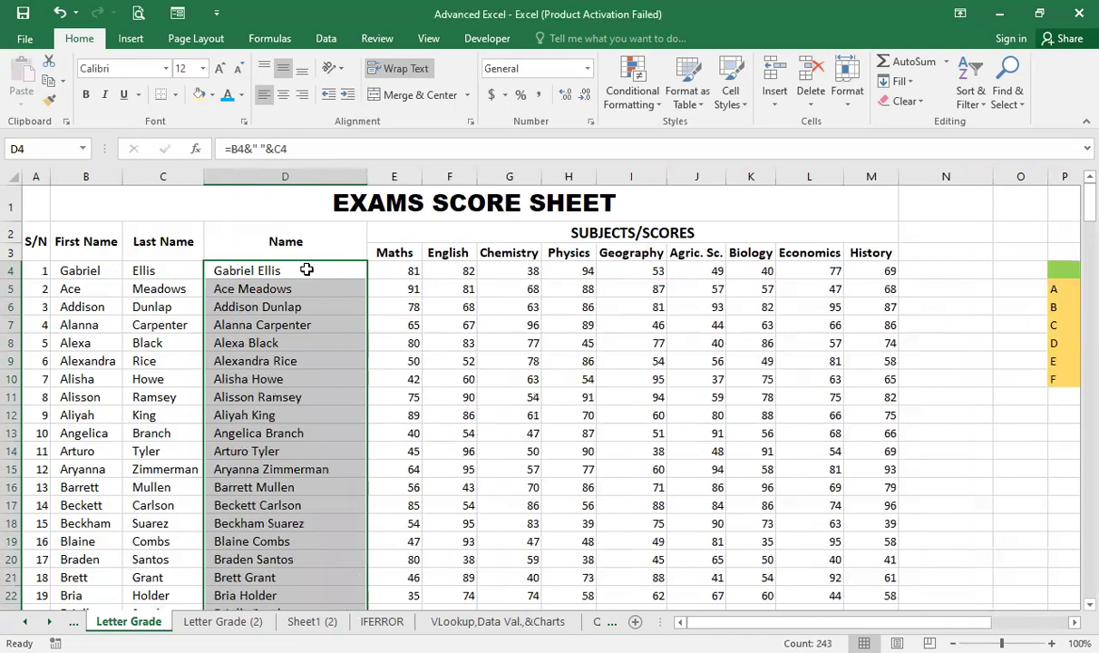
Replace the formulas in the Name column with their values by copying and pasting them in place
{"action": "key", "text": "ctrl+c"}
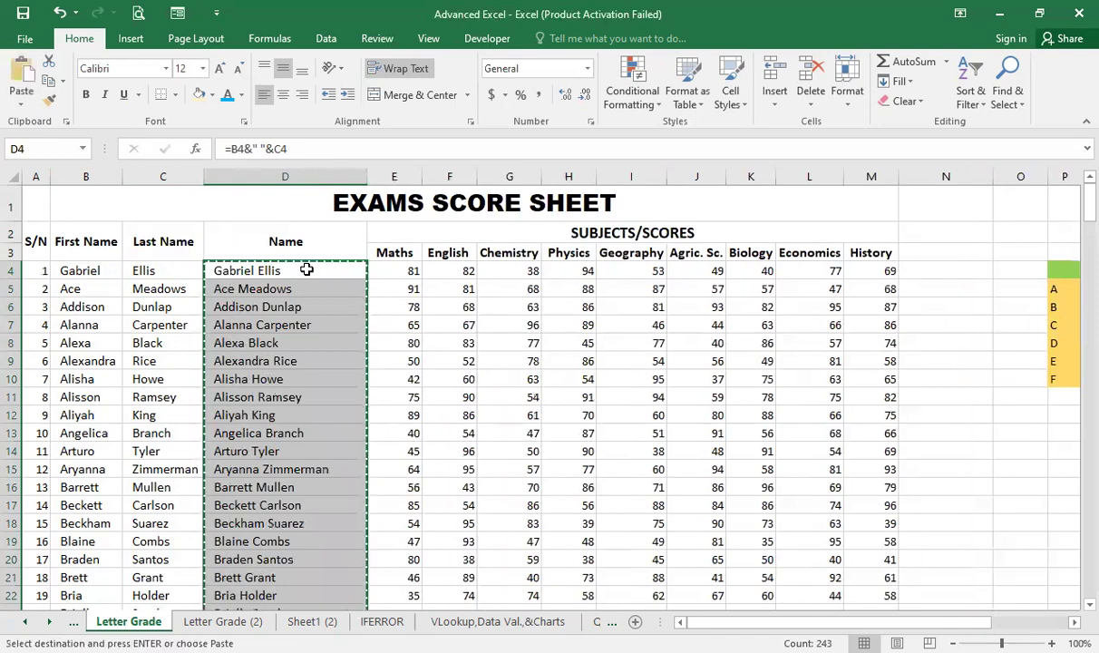
{"action": "left_click", "coordinate": [21, 98]}
{"action": "left_click", "coordinate": [20, 215]}
{"action": "left_click", "coordinate": [232, 271]}
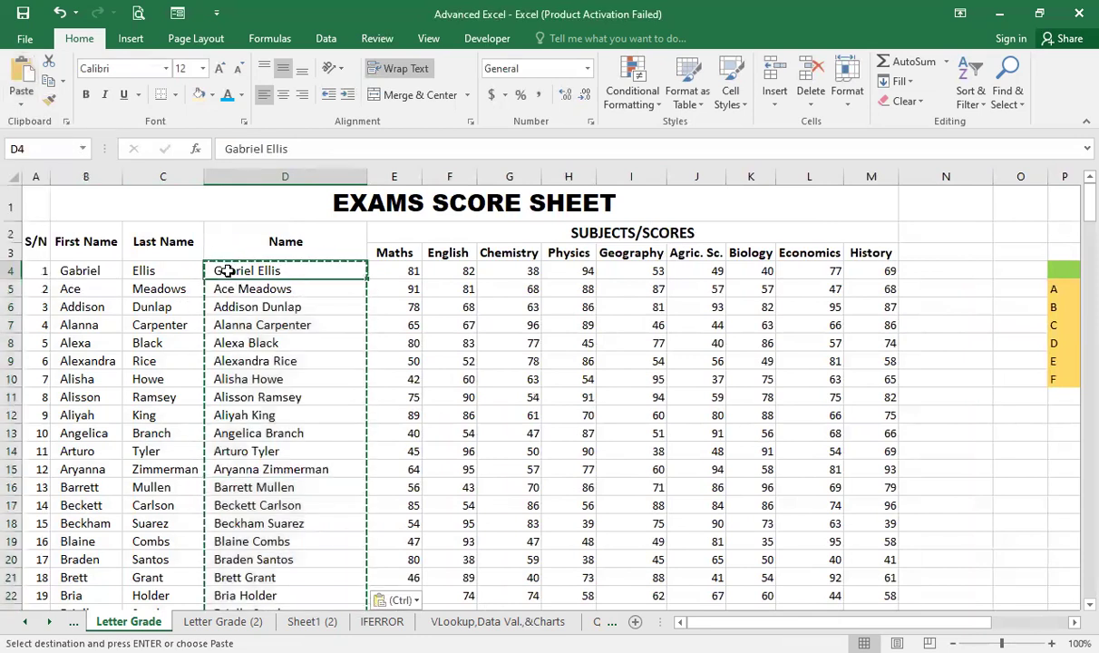
Delete the original First Name and Last Name columns, keeping only the combined Name column
{"action": "left_click", "coordinate": [95, 175]}
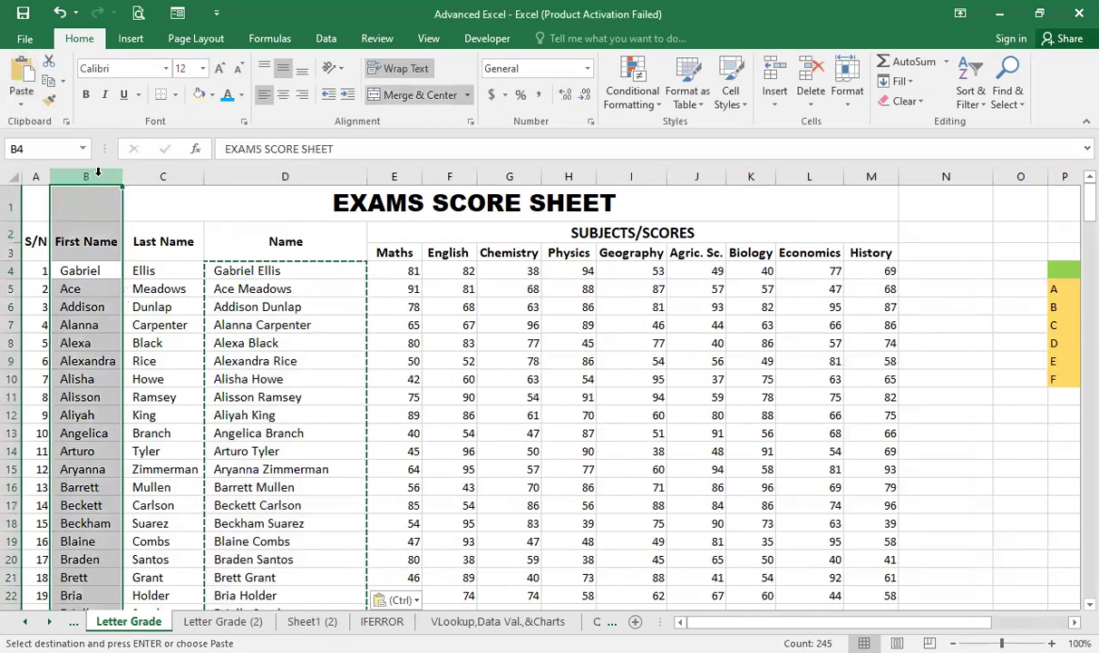
{"action": "left_click", "coordinate": [145, 176], "text": "ctrl"}
{"action": "right_click", "coordinate": [130, 271]}
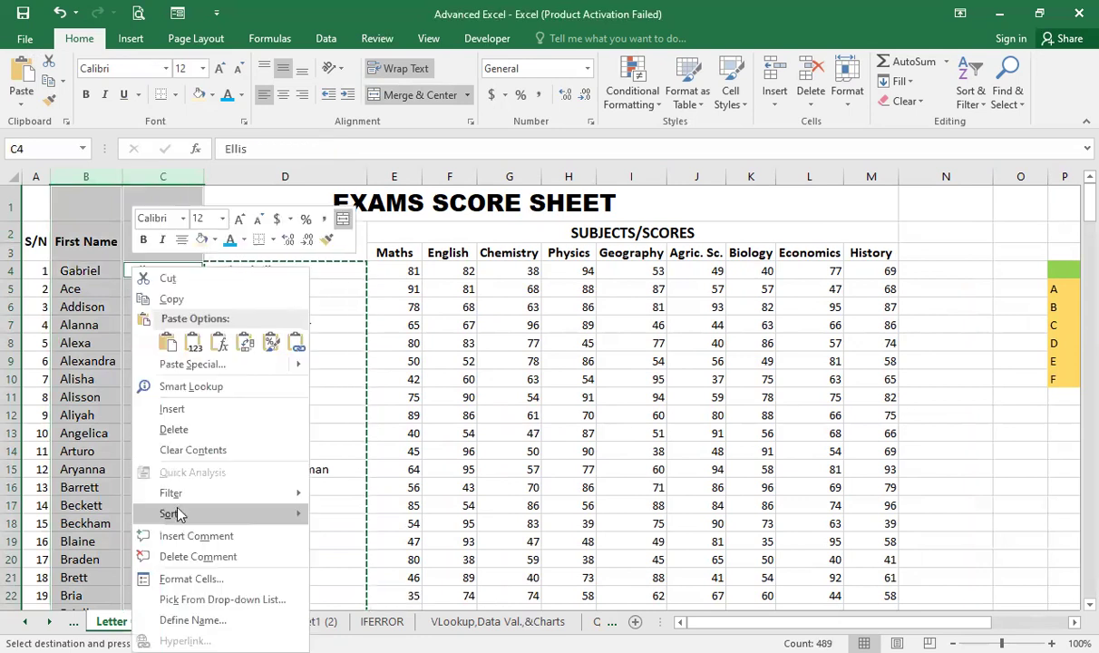
{"action": "left_click", "coordinate": [190, 429]}
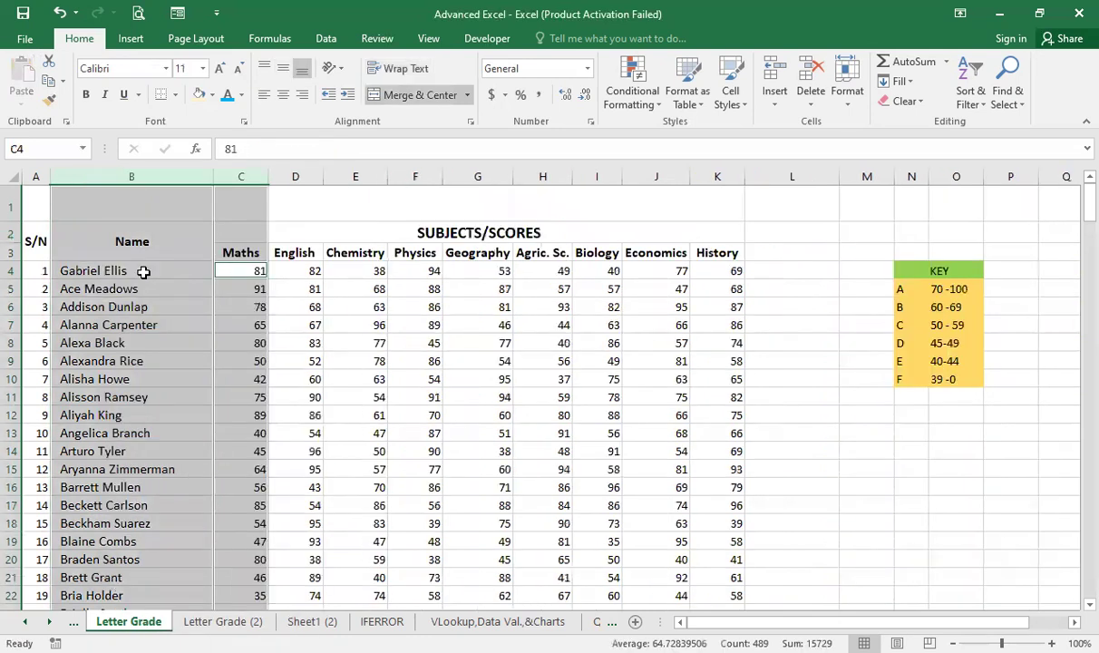